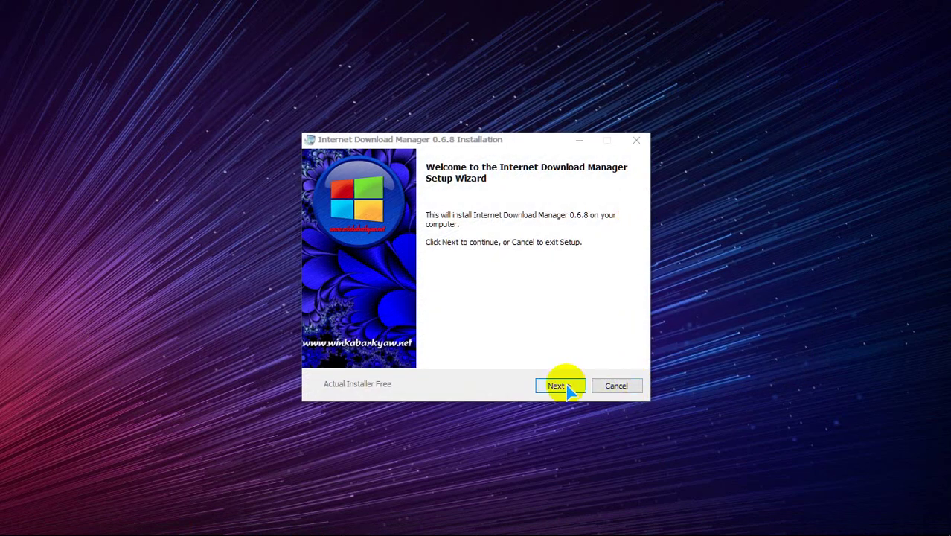
Run the Internet Download Manager 0.6.8 setup with the Visit Web Site option turned off and finish it, launching the program
left_click(566, 386)
left_click(566, 386)
left_click(567, 386)
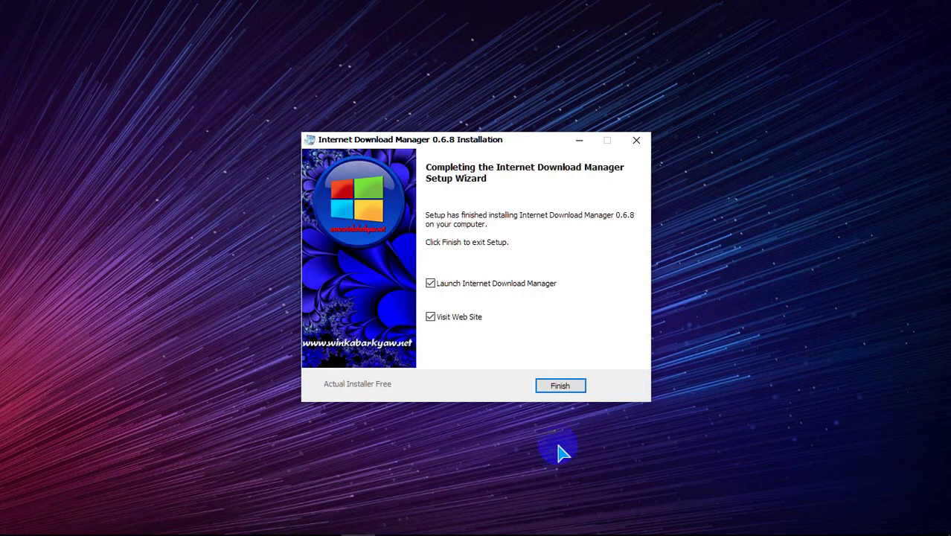
left_click(439, 320)
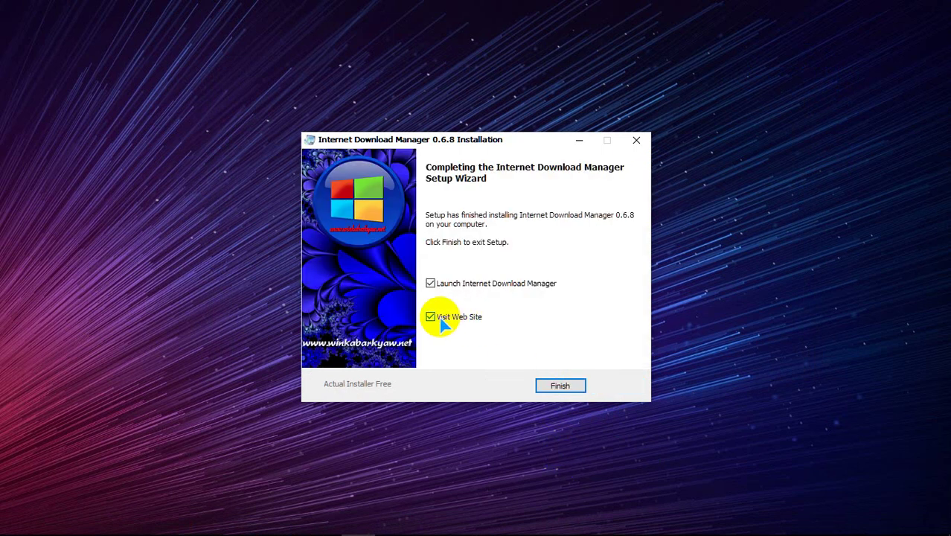
left_click(566, 388)
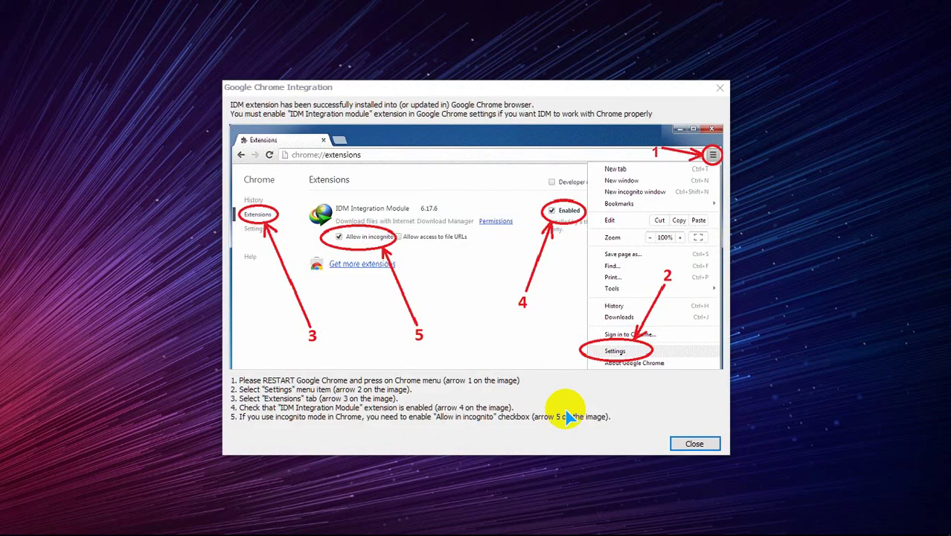
Dismiss the browser integration notices and the administrator privileges warning, and turn off Show Tips on StartUp in the Tip of the Day
left_click(701, 444)
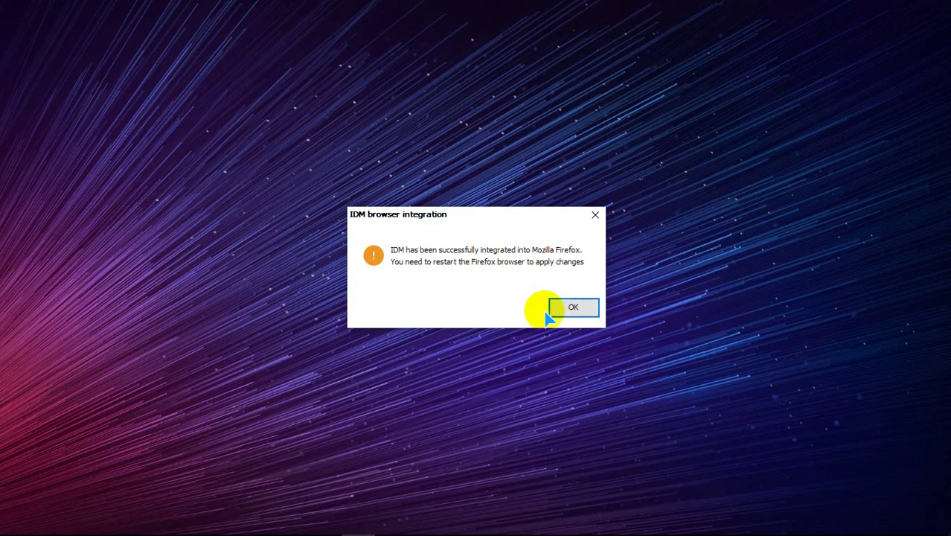
left_click(568, 311)
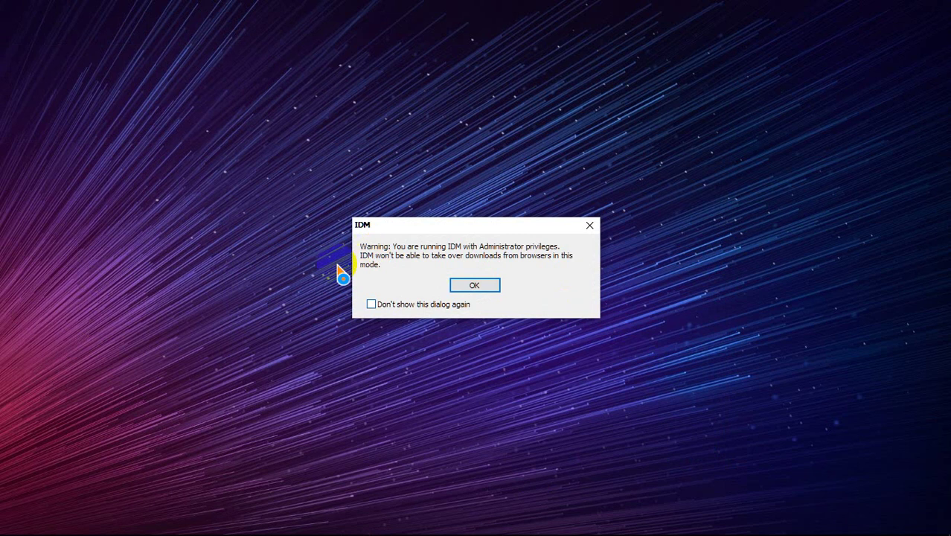
left_click(476, 285)
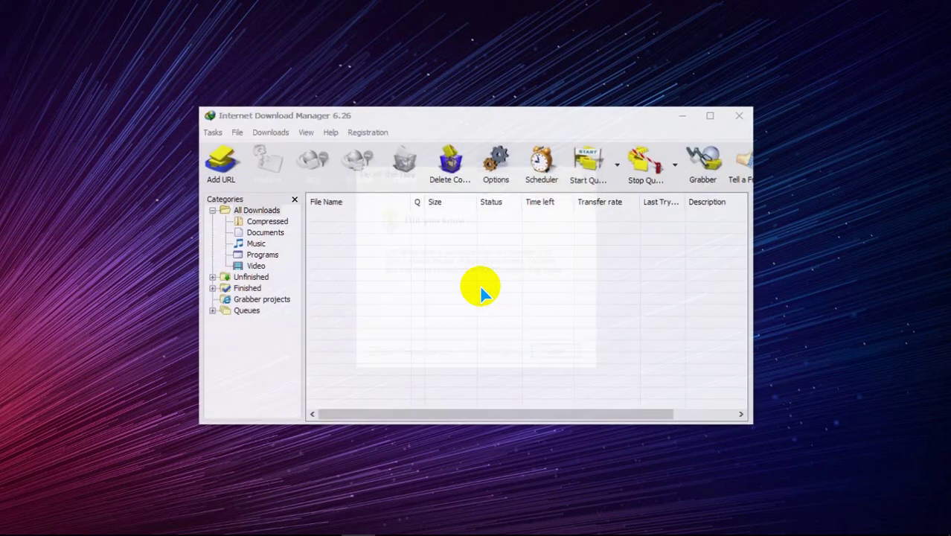
left_click(437, 355)
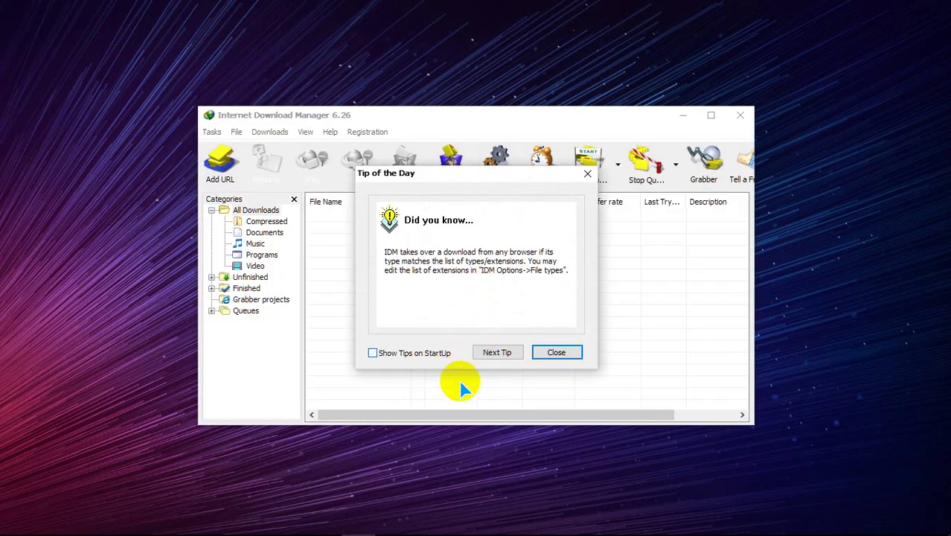
left_click(557, 352)
View the version and licence information in the About IDM window and close it
left_click(332, 134)
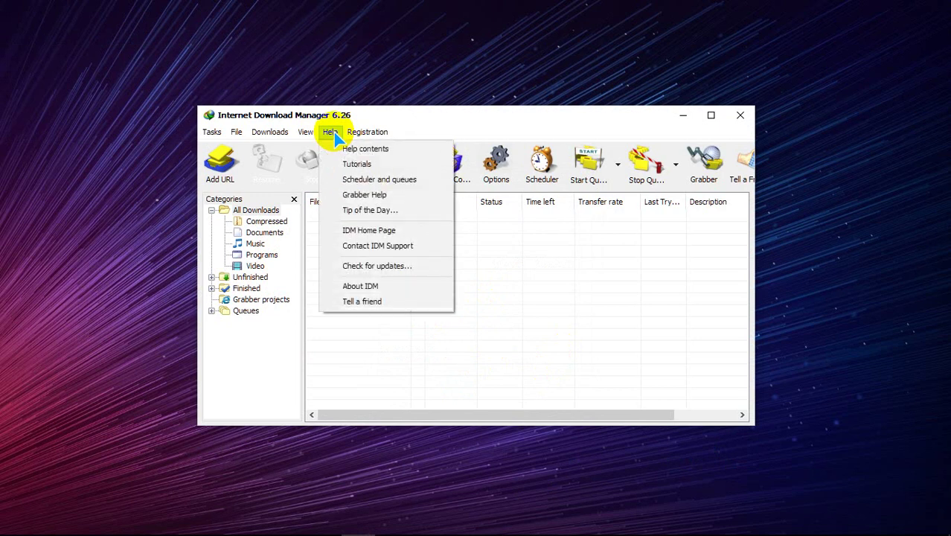
left_click(359, 283)
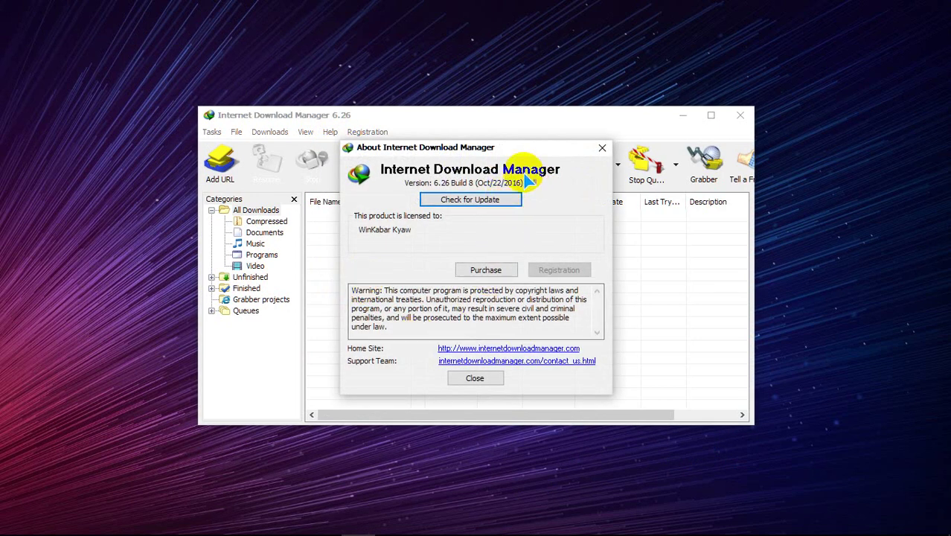
left_click(482, 377)
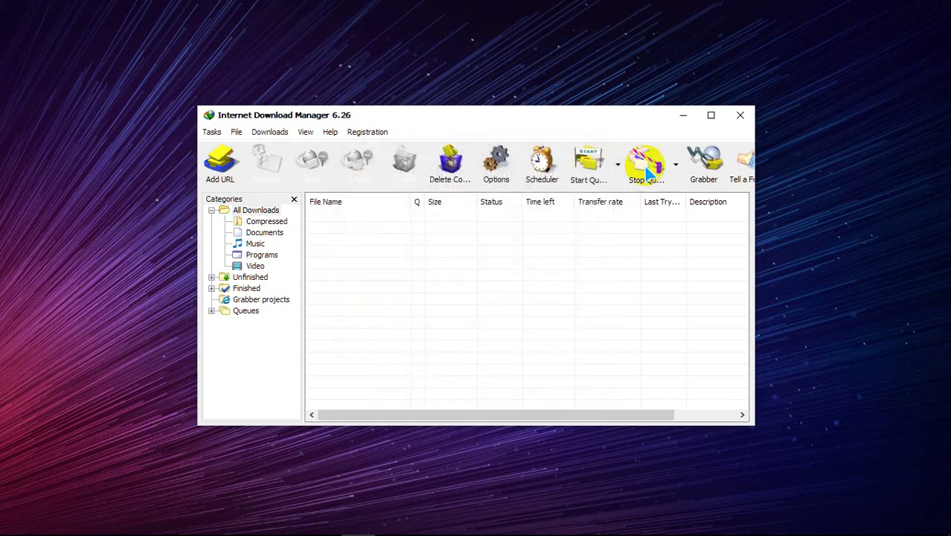
Change the toolbar style to GUIMAGINATION and widen the window so that all toolbar buttons fit
left_click(331, 132)
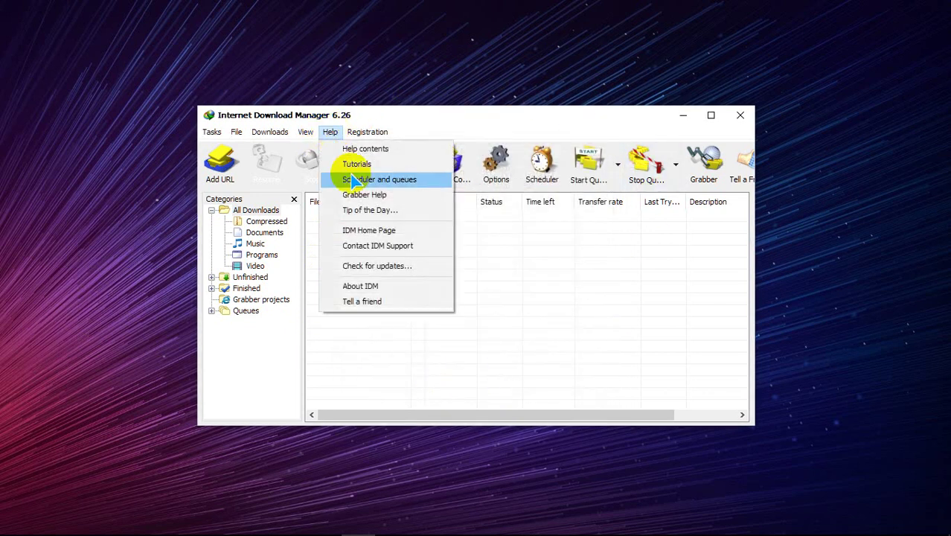
mouse_move(309, 131)
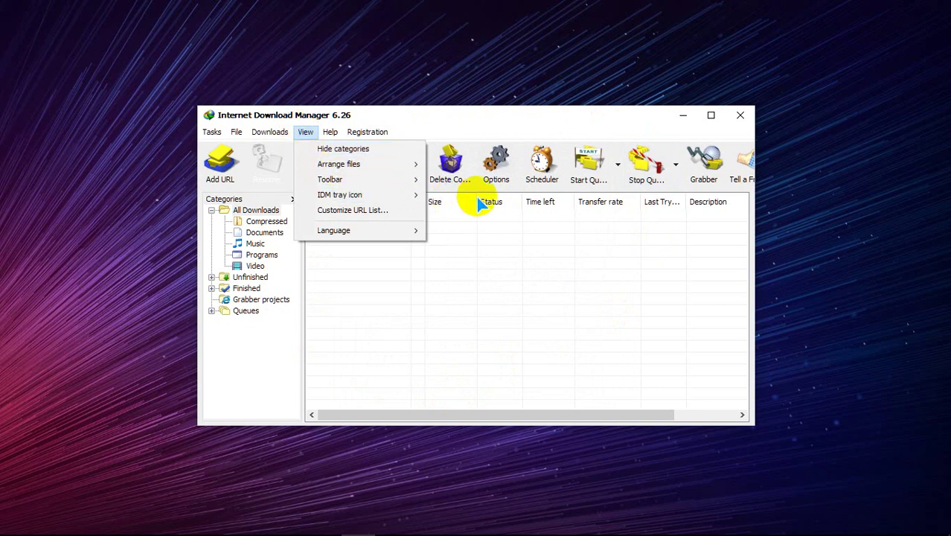
mouse_move(398, 181)
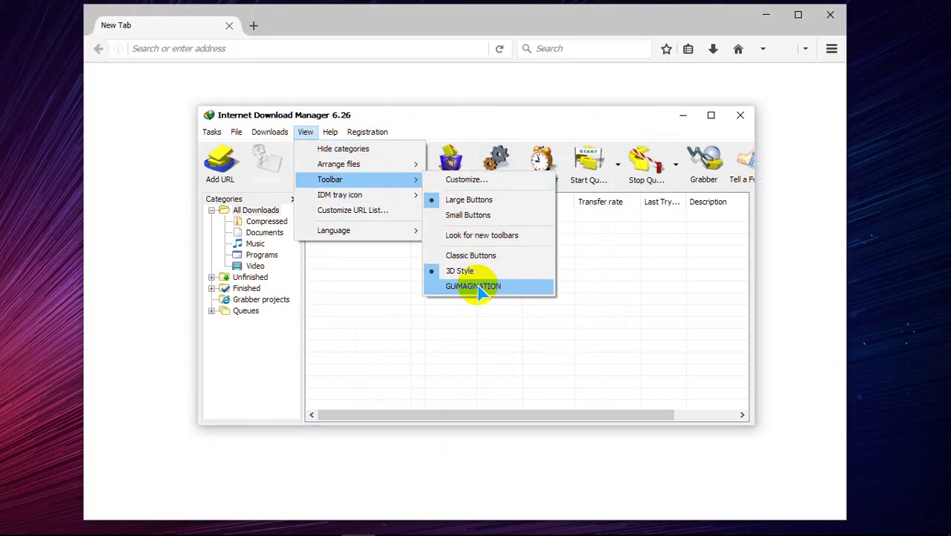
left_click(477, 287)
left_click_drag(753, 193, 796, 187)
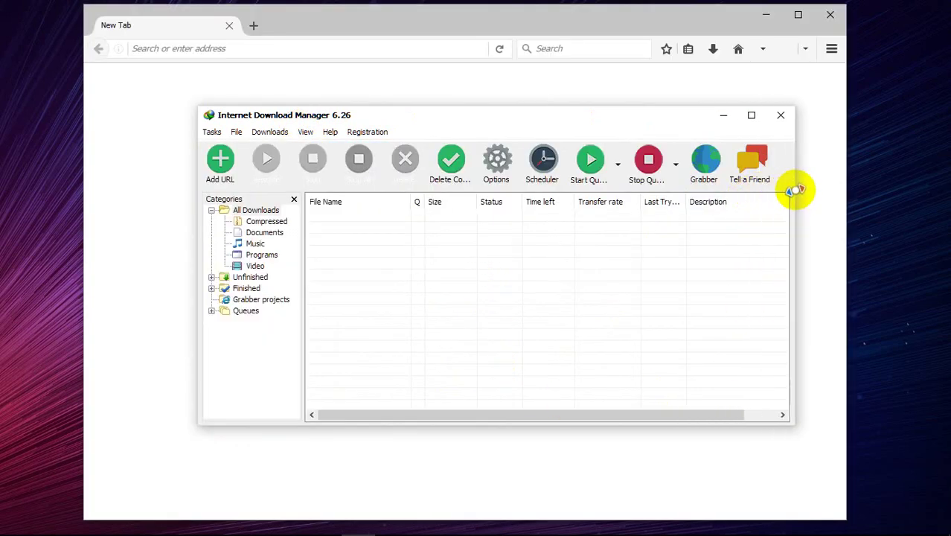
Minimize the empty browser window and reposition the download manager window on the desktop
left_click(767, 17)
mouse_move(614, 122)
left_mouse_down()
mouse_move(728, 149)
mouse_move(573, 119)
mouse_move(605, 117)
mouse_move(601, 132)
left_mouse_up()
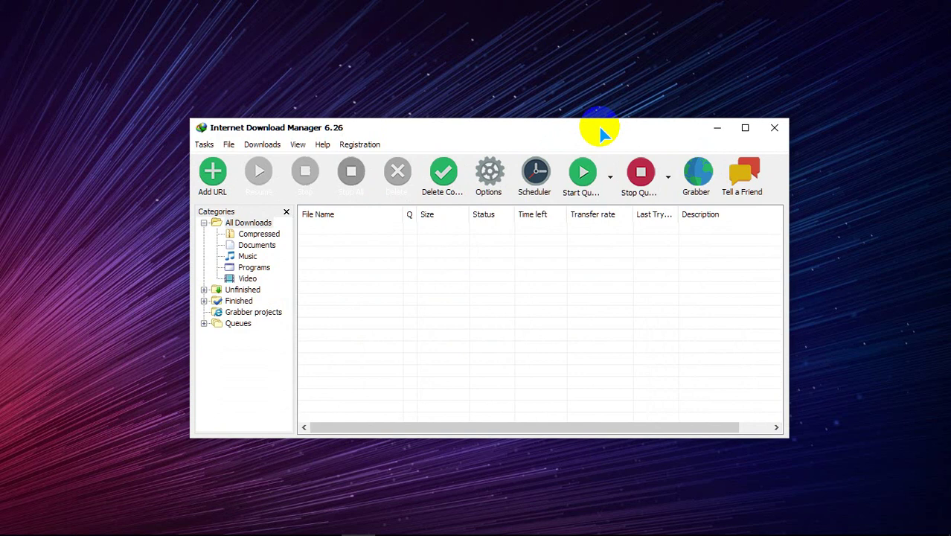
left_click(573, 70)
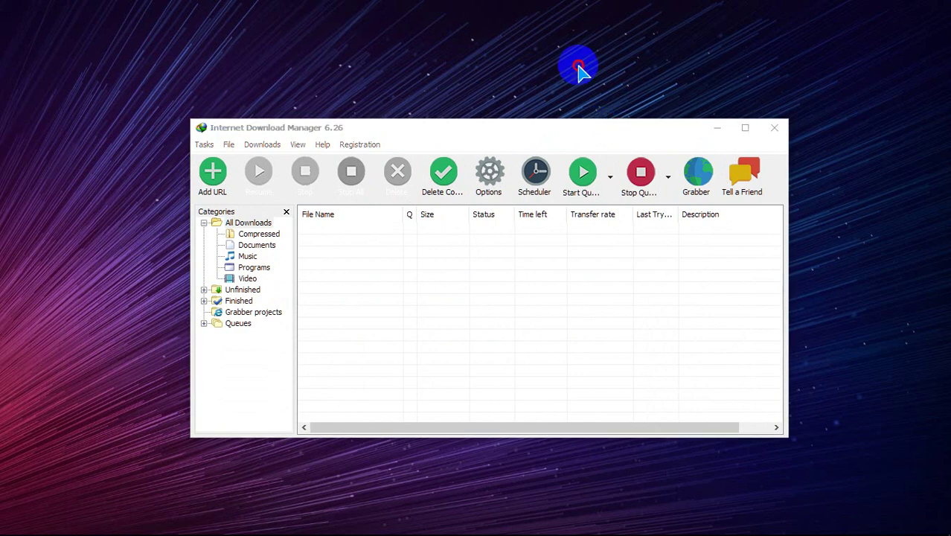
right_click(853, 93)
left_click(853, 152)
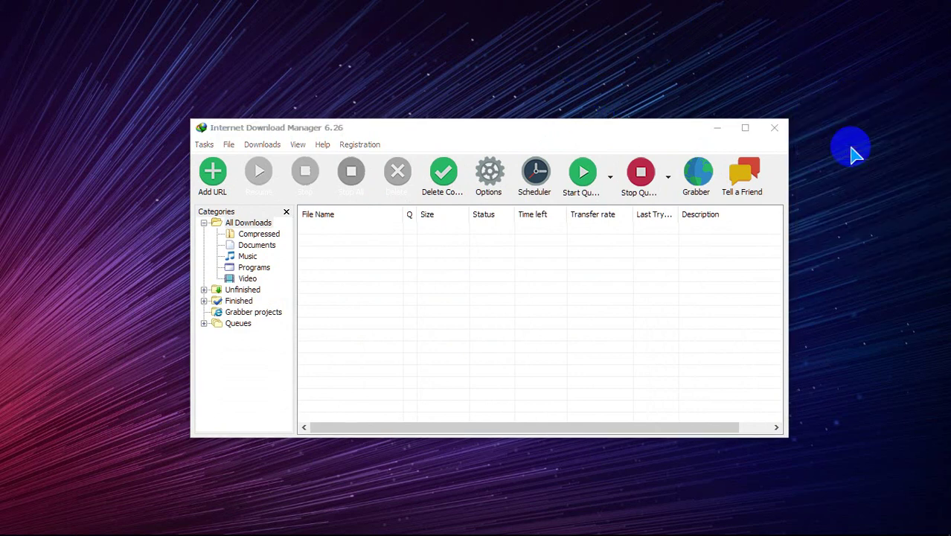
Switch to Firefox, allow installation of the IDM integration 6.26.8.2 add-on and continue
mouse_move(212, 520)
left_click(290, 522)
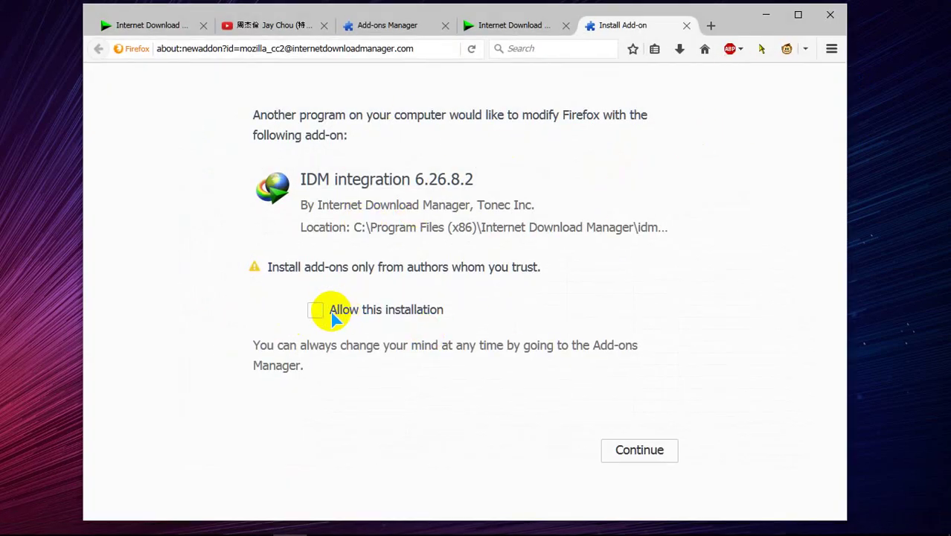
left_click(318, 309)
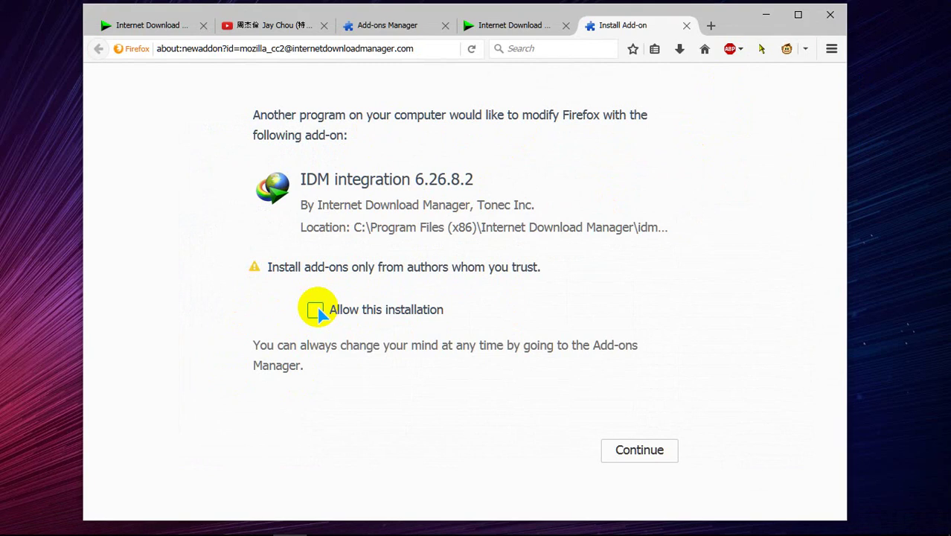
left_click(316, 310)
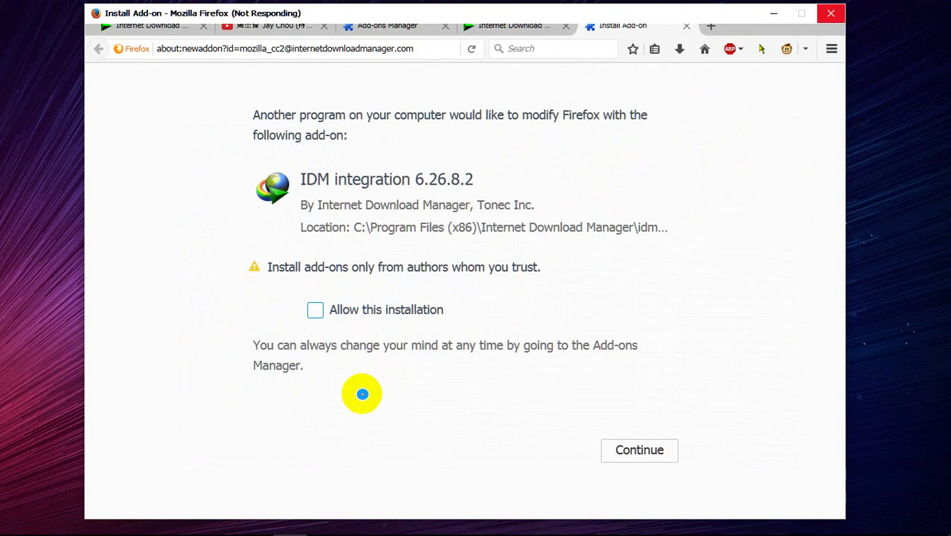
left_click(315, 313)
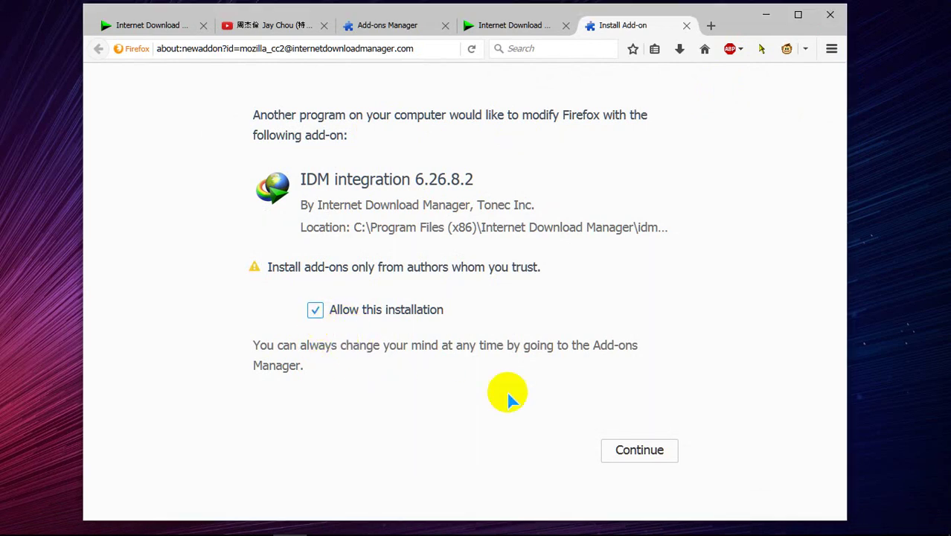
left_click(642, 451)
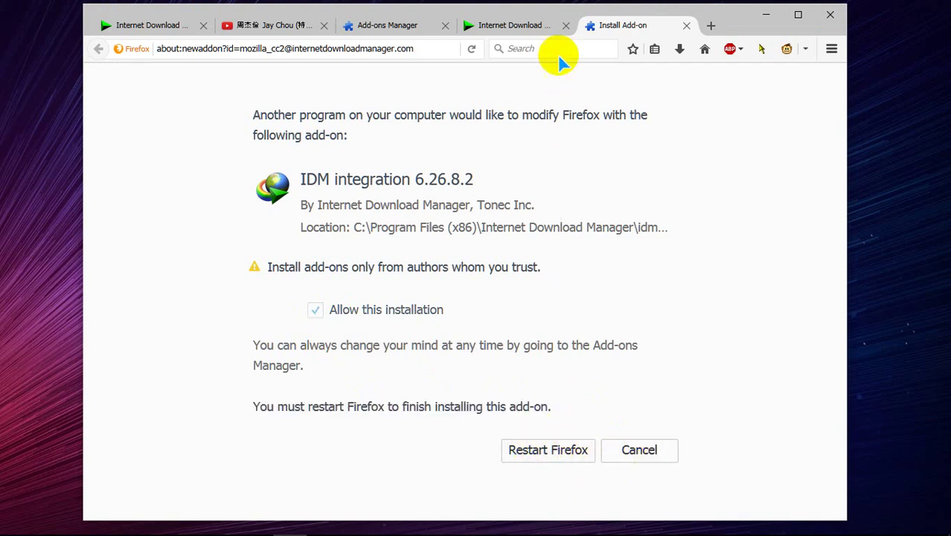
Close the two Internet Download Manager tabs and the Add-ons Manager tab, and restart Firefox to finish installing the add-on
left_click(566, 25)
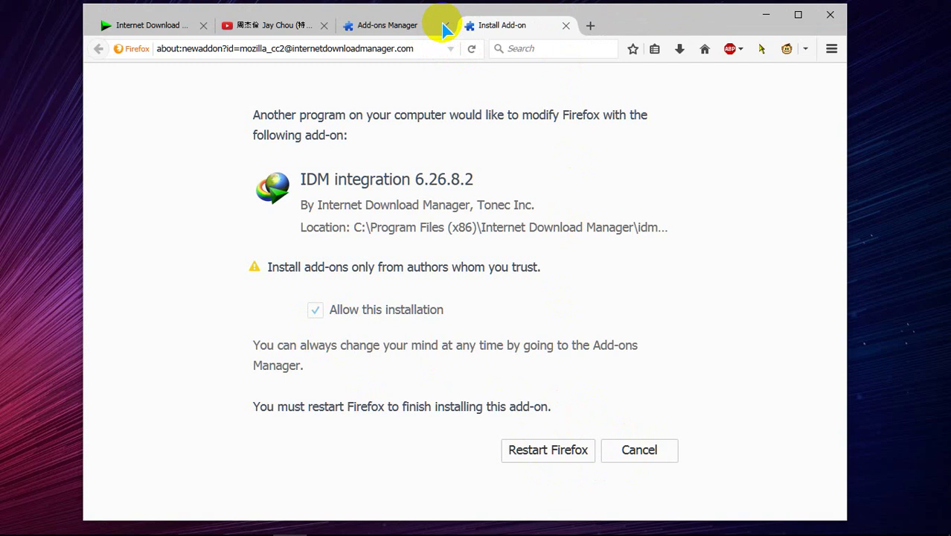
left_click(445, 25)
left_click(203, 26)
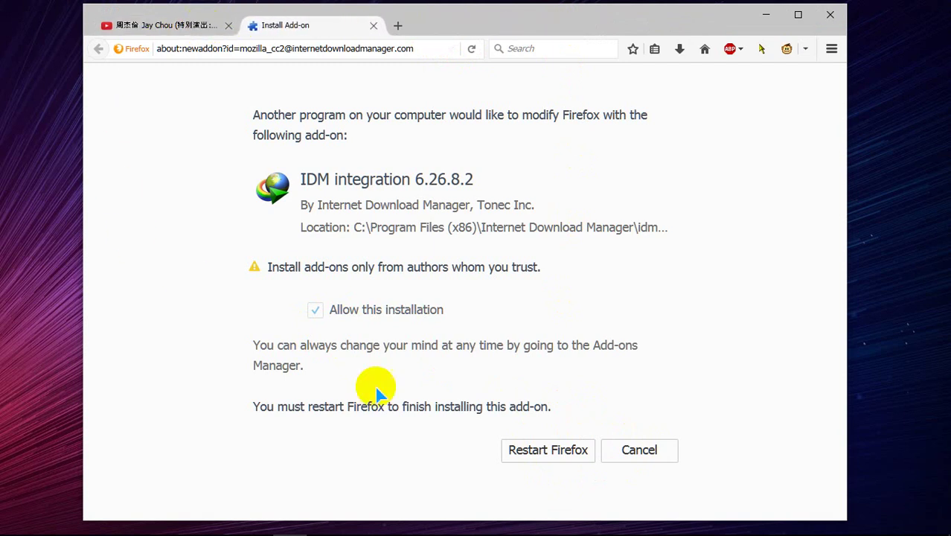
left_click(550, 455)
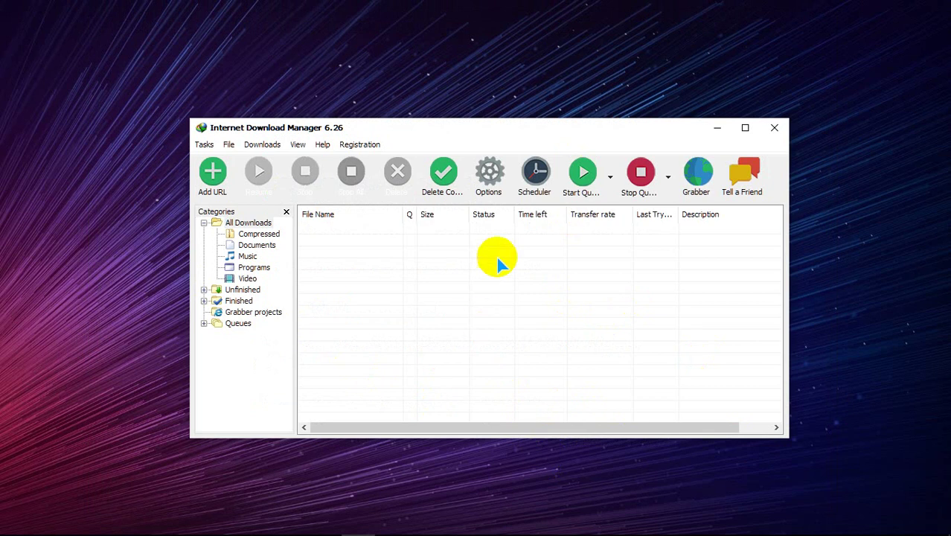
Close the Internet Download Manager main window
left_click(774, 129)
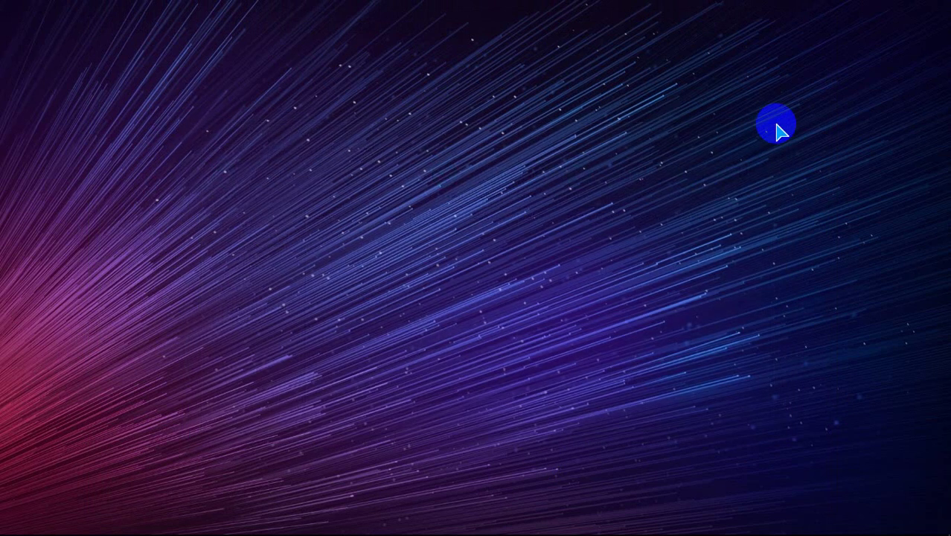
right_click(775, 131)
left_click(802, 186)
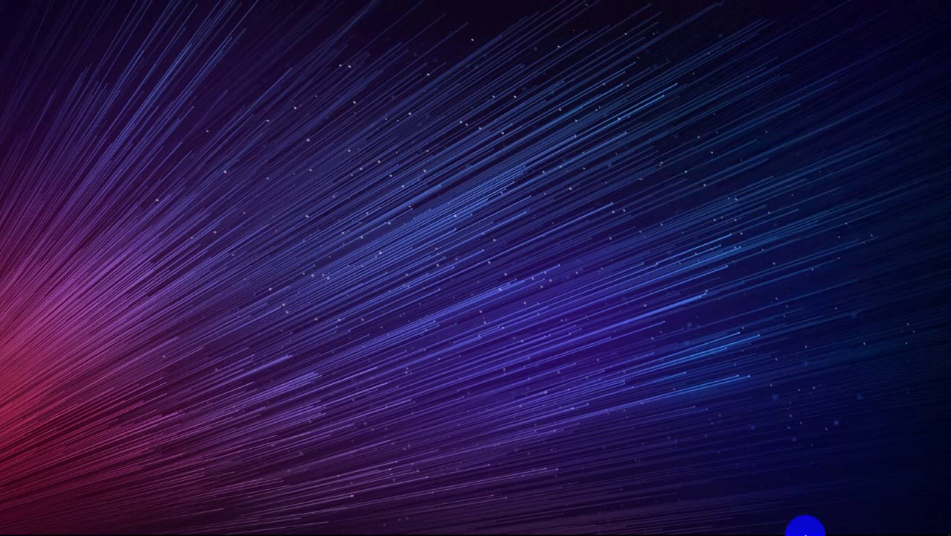
Check IDM's version and licence information by opening About IDManager from the system tray, and close it
left_click(801, 525)
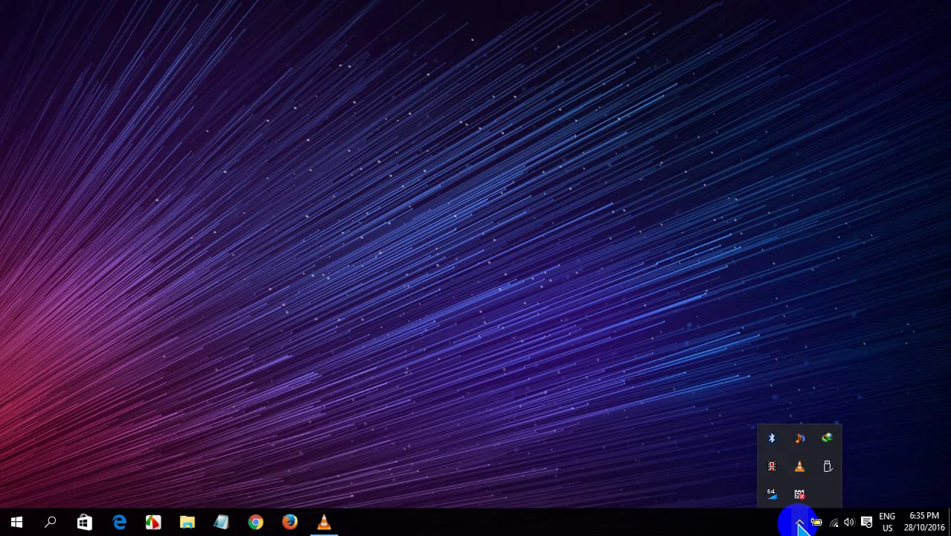
right_click(828, 442)
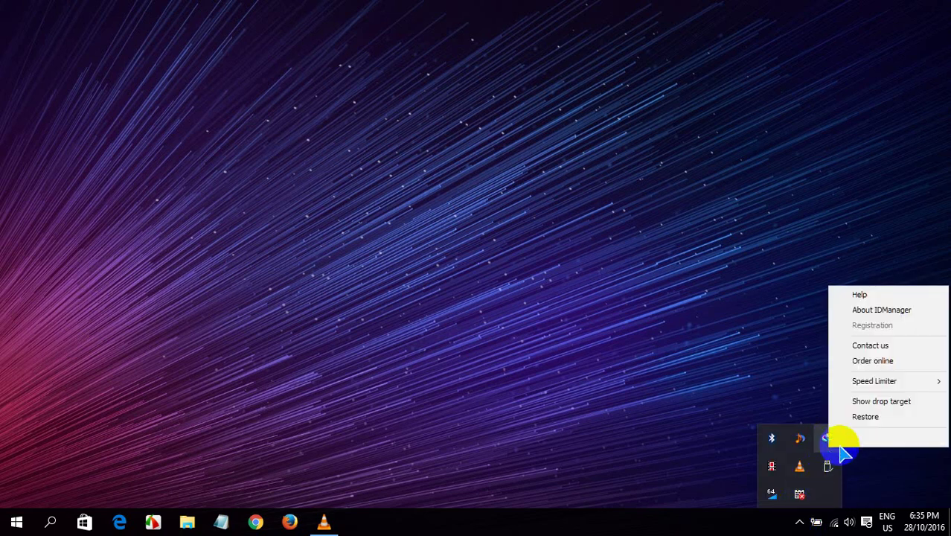
left_click(885, 309)
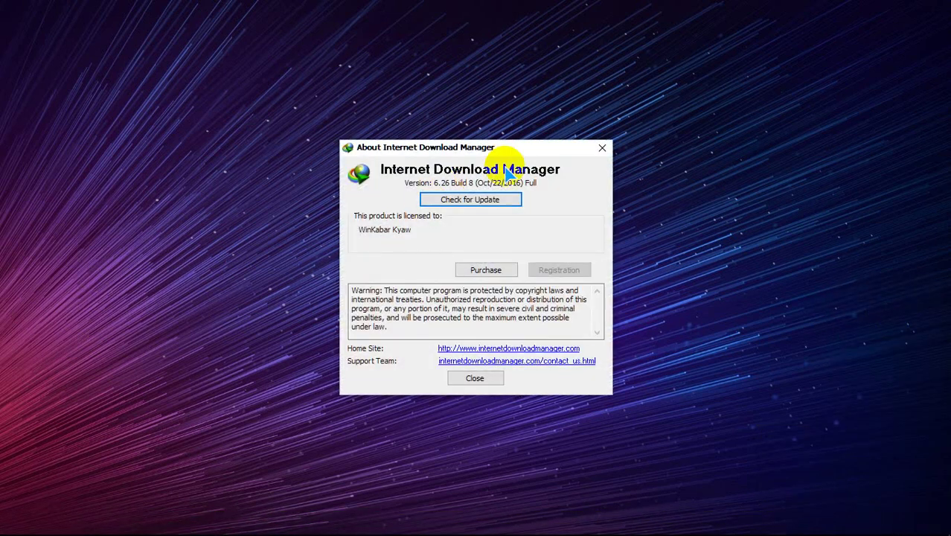
mouse_move(530, 148)
left_mouse_down()
mouse_move(484, 177)
mouse_move(610, 70)
mouse_move(537, 177)
mouse_move(539, 136)
left_mouse_up()
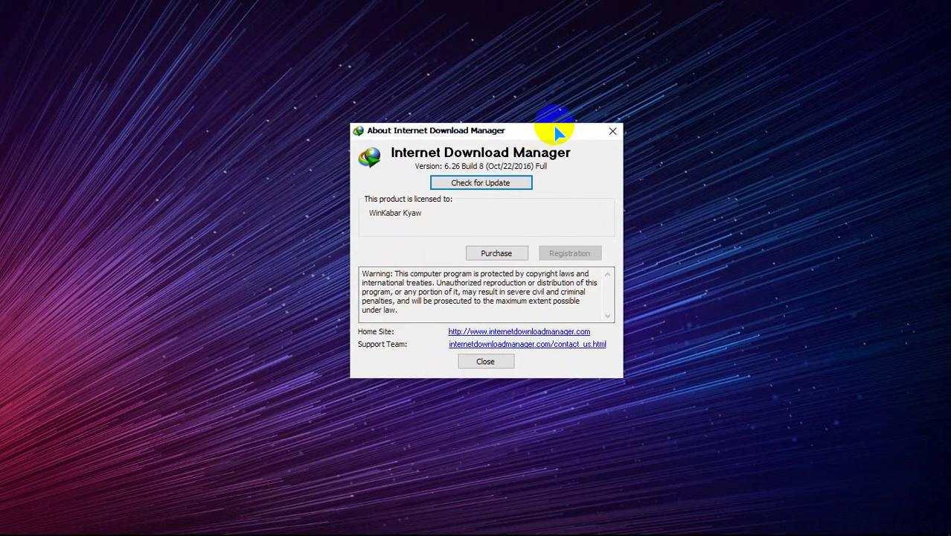
left_click(495, 366)
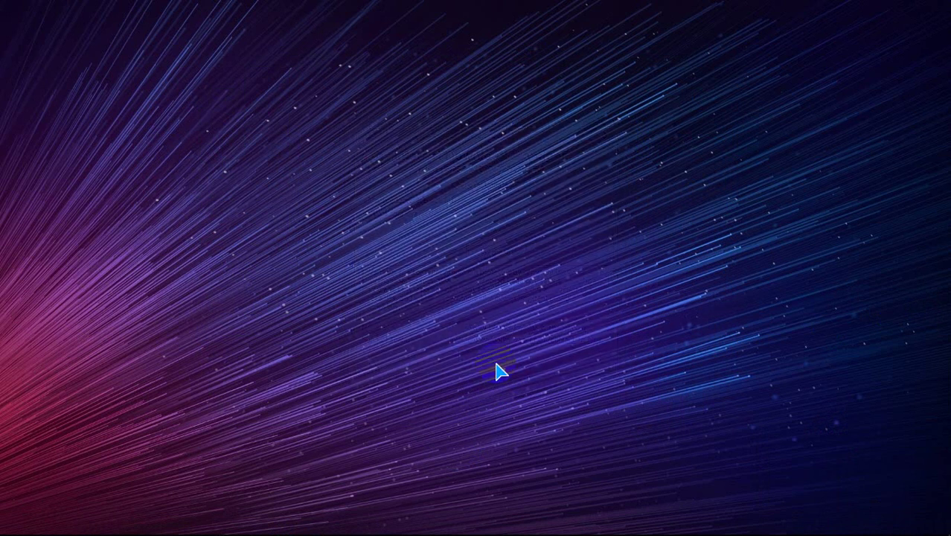
mouse_move(638, 528)
left_click(10, 528)
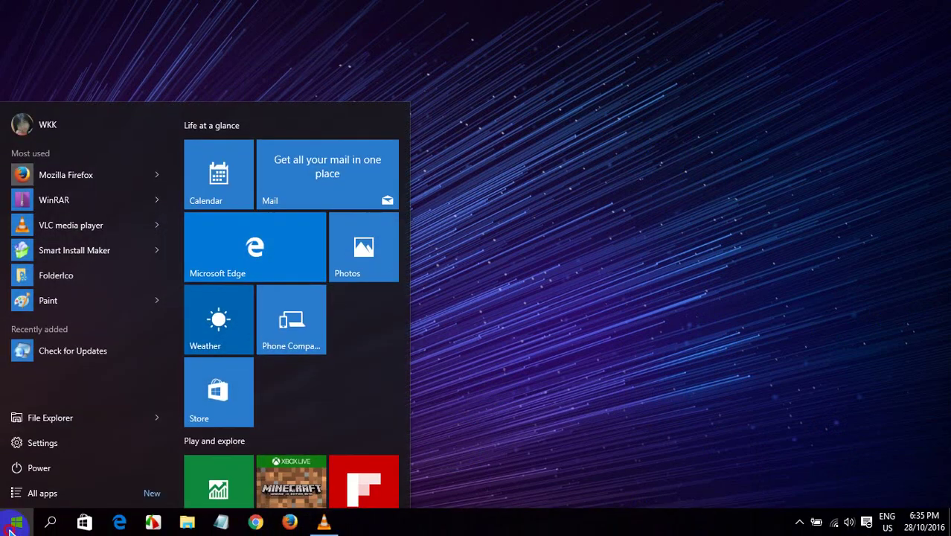
left_click(10, 528)
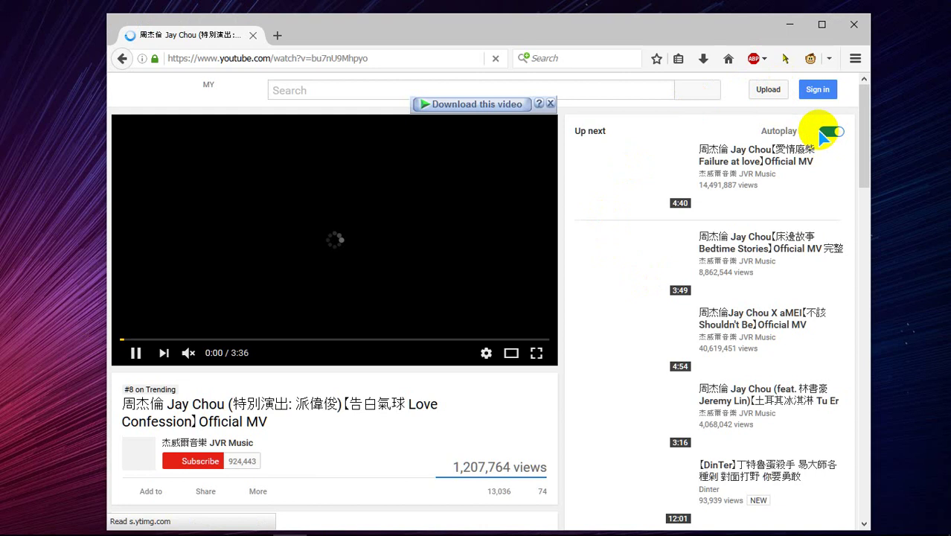
Turn off Autoplay on the YouTube video page
left_click(831, 132)
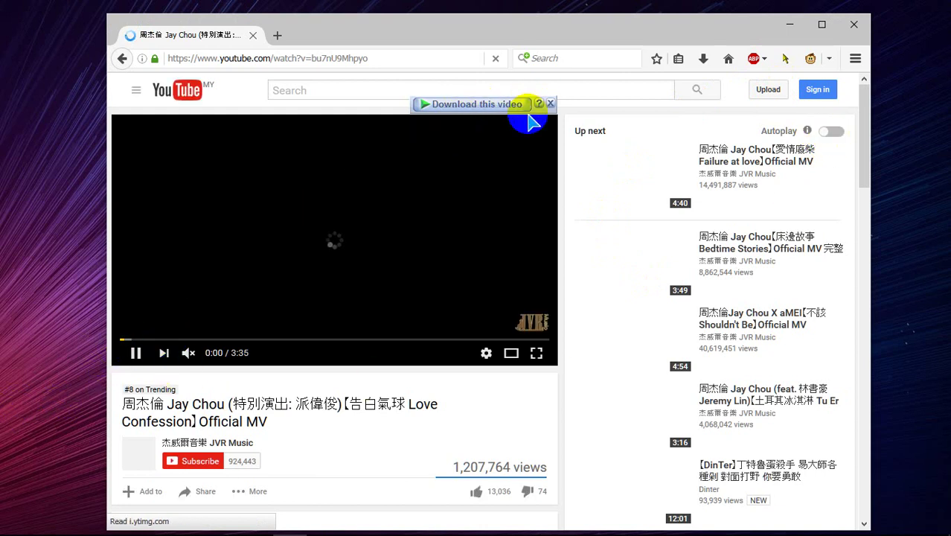
Download the YouTube video through IDM's download bar, keeping the Video category and the suggested save path
left_click(488, 105)
left_click(489, 119)
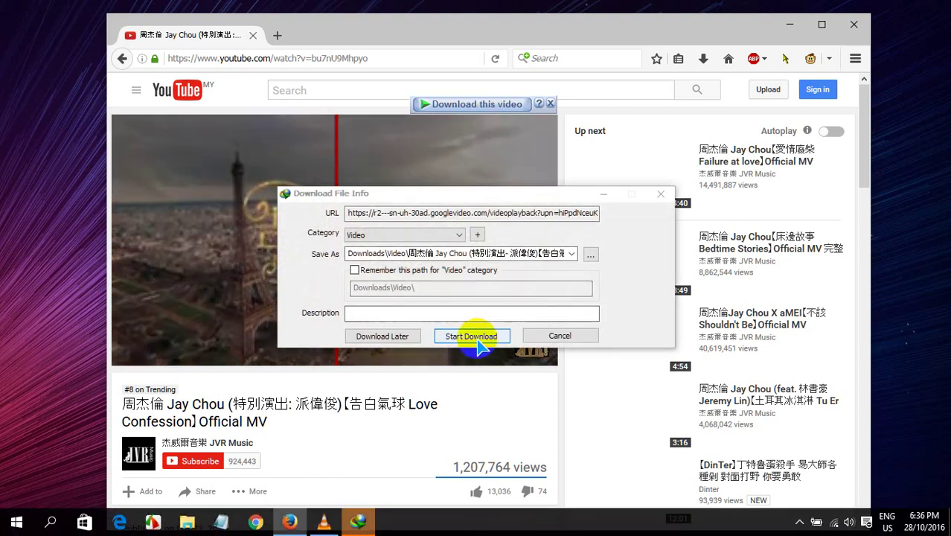
left_click(476, 339)
Minimize Firefox, hide the connection details of the running video download, and close its progress window
left_click(790, 24)
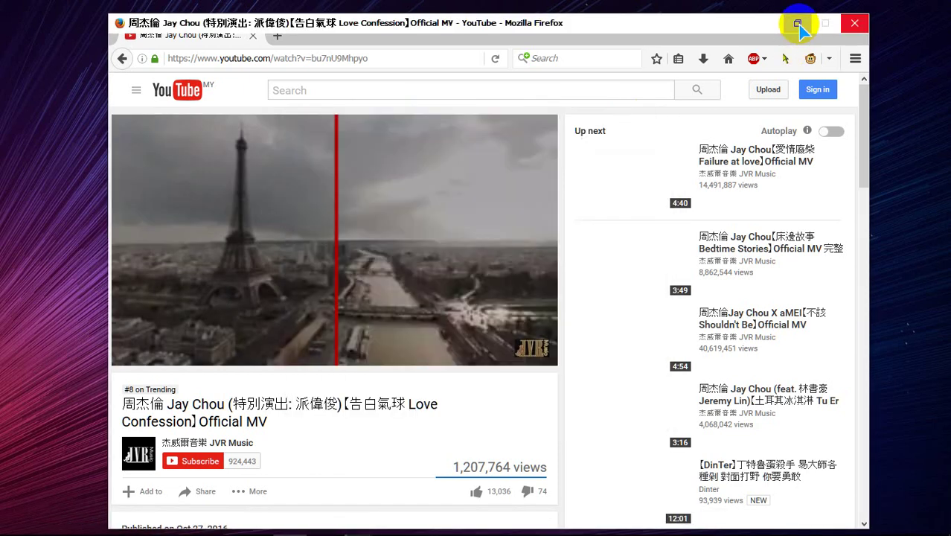
left_click(336, 286)
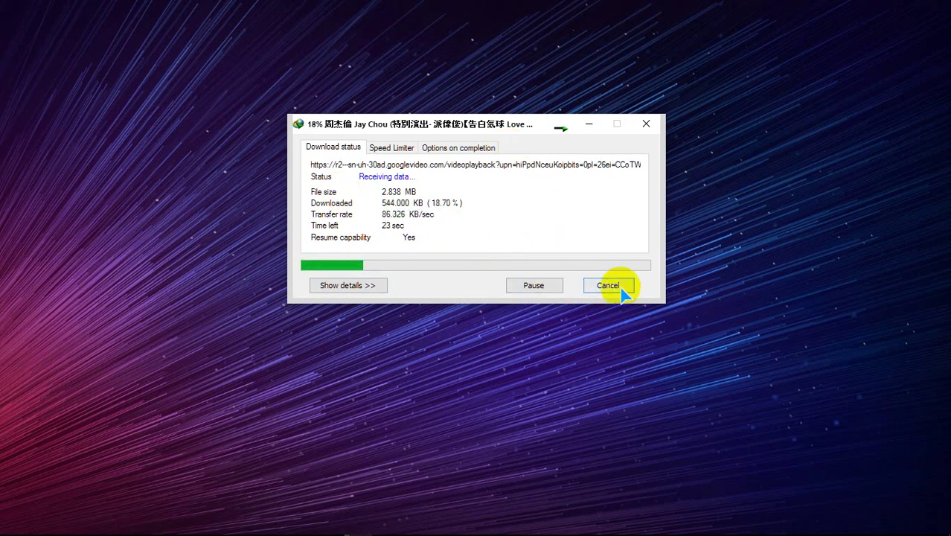
left_click(646, 124)
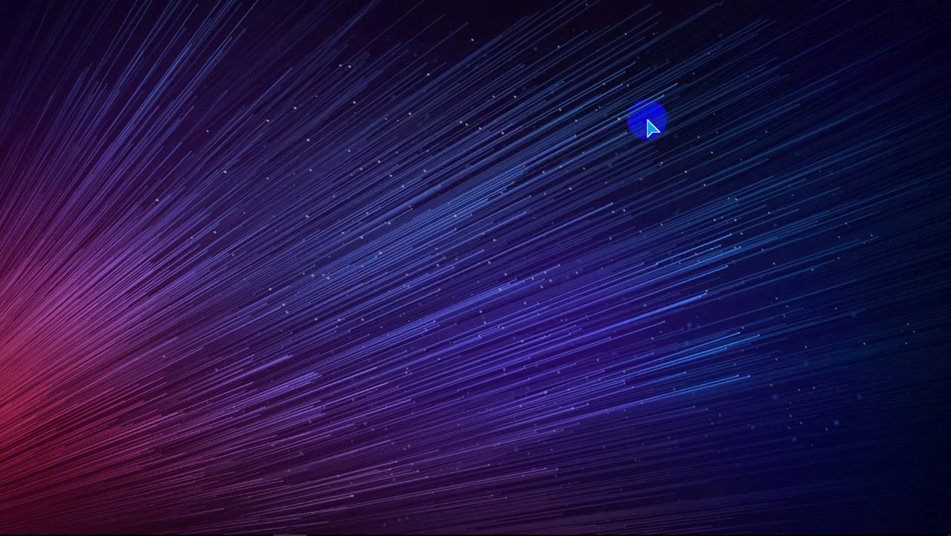
Refresh the desktop and open the Internet Download Manager main window from the system tray
right_click(647, 121)
left_click(676, 183)
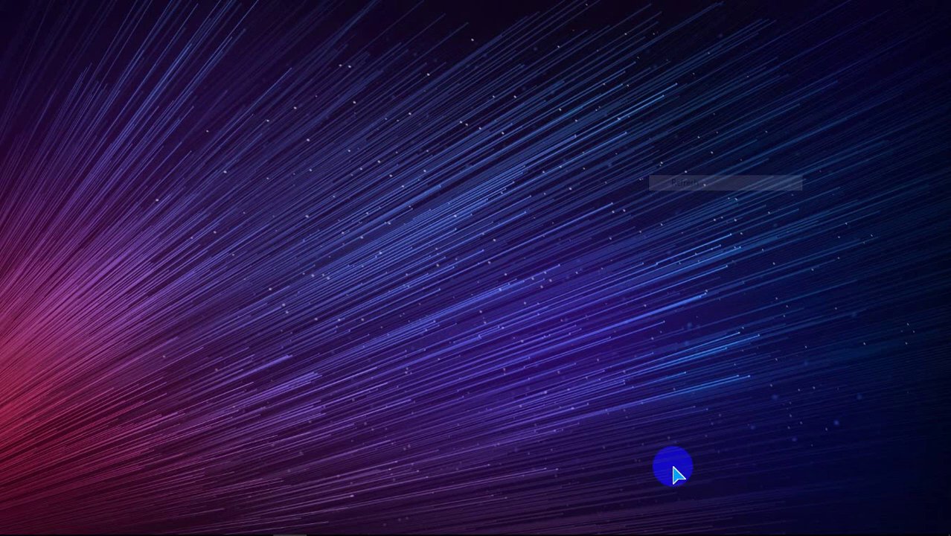
mouse_move(851, 530)
left_click(799, 521)
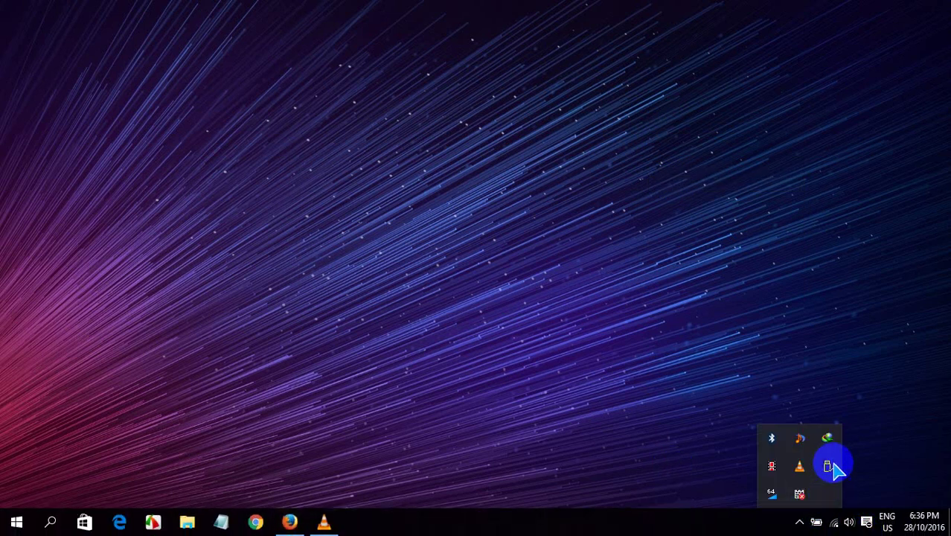
double_click(828, 439)
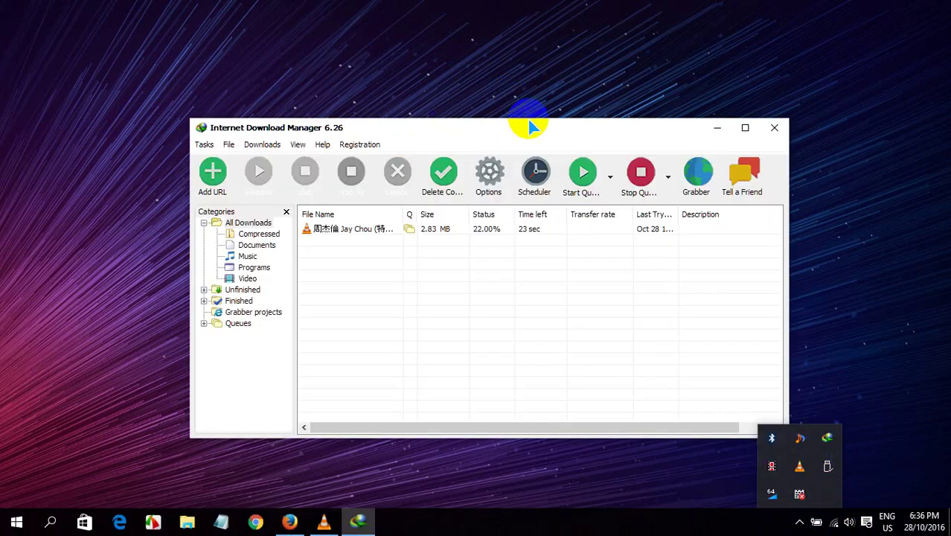
mouse_move(560, 136)
left_mouse_down()
mouse_move(537, 85)
mouse_move(637, 182)
mouse_move(545, 127)
mouse_move(552, 137)
left_mouse_up()
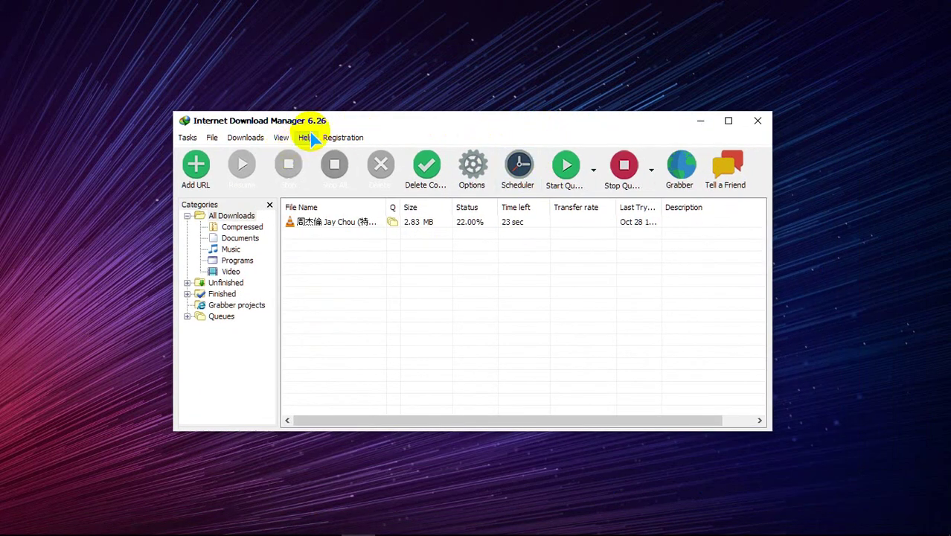
Check IDM's version and licence information in the About dialog of the main window, and close it
left_click(306, 139)
left_click(344, 292)
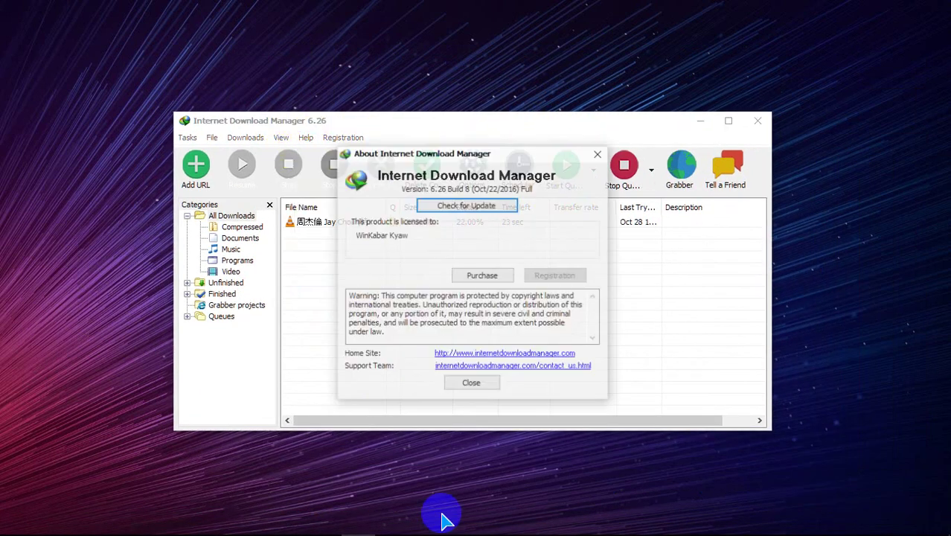
left_click_drag(488, 150, 518, 141)
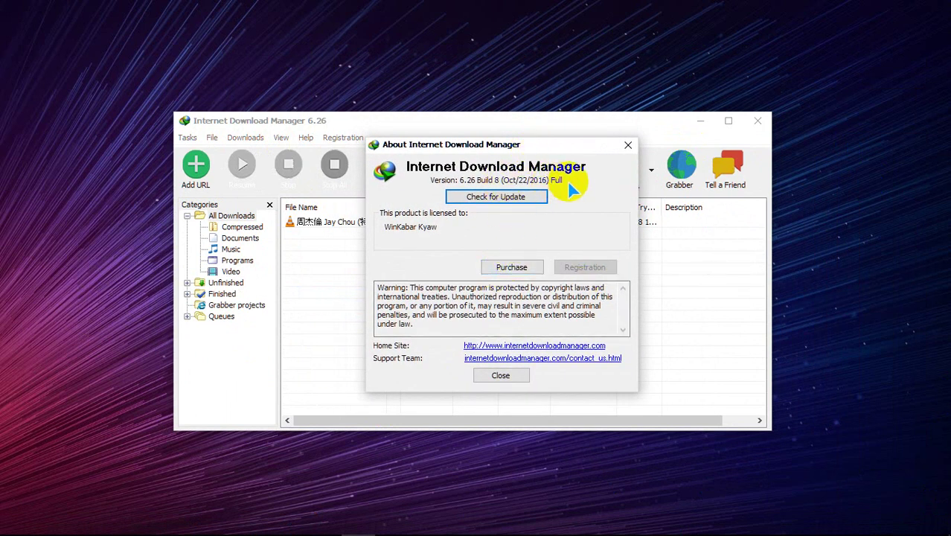
left_click(502, 375)
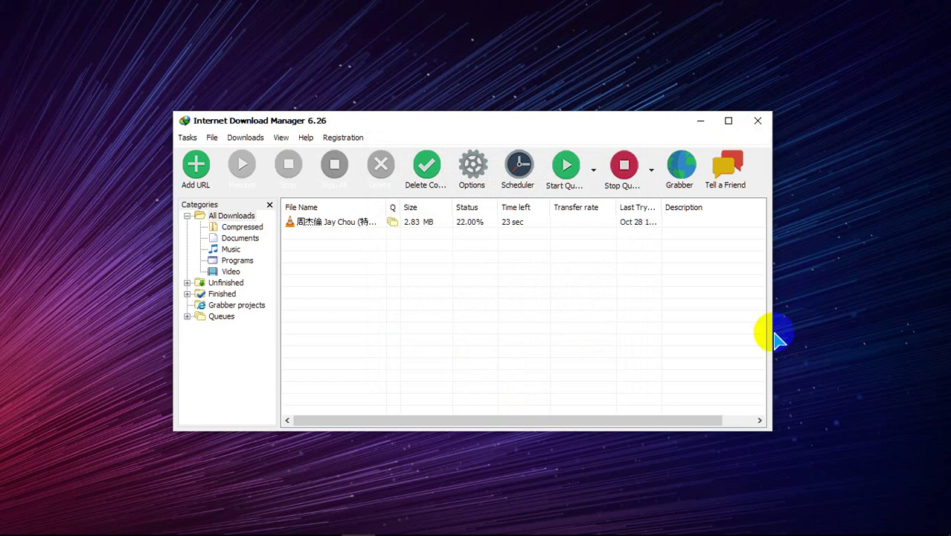
Look at the YouTube video page in Firefox again, minimize the browser, and reposition the IDM main window
mouse_move(357, 523)
left_click(289, 522)
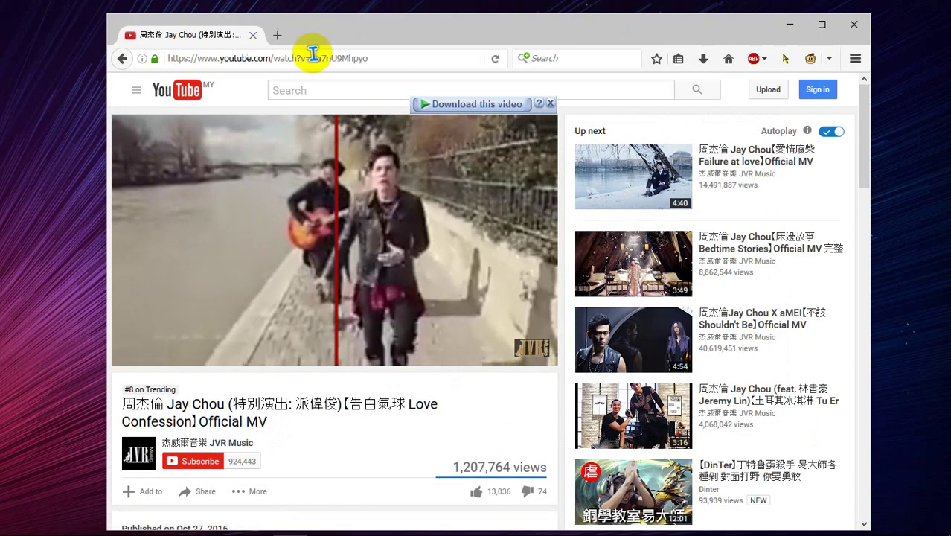
left_click(789, 26)
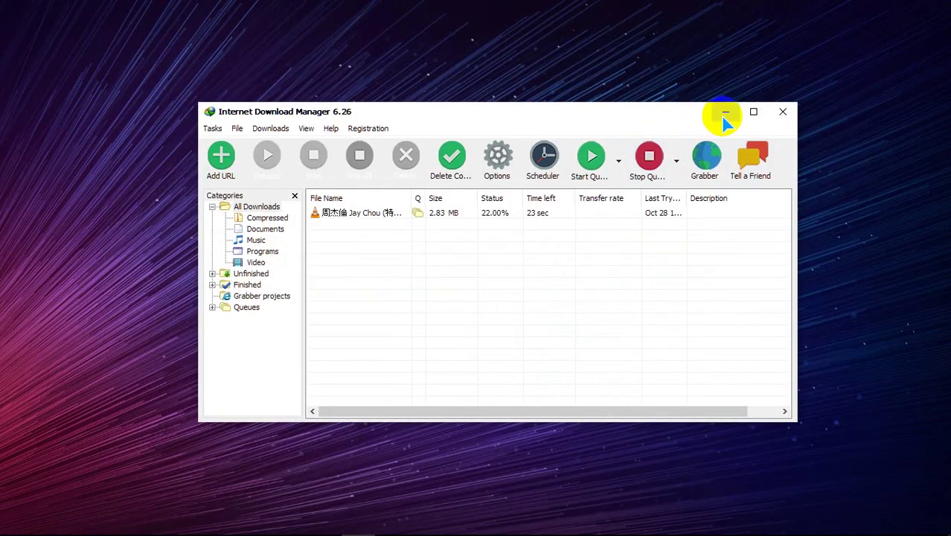
left_click_drag(639, 116, 626, 121)
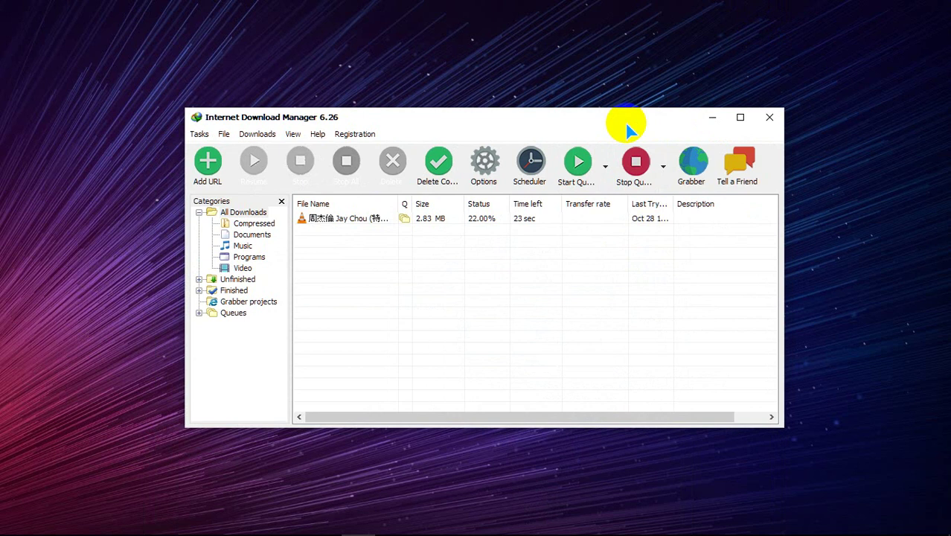